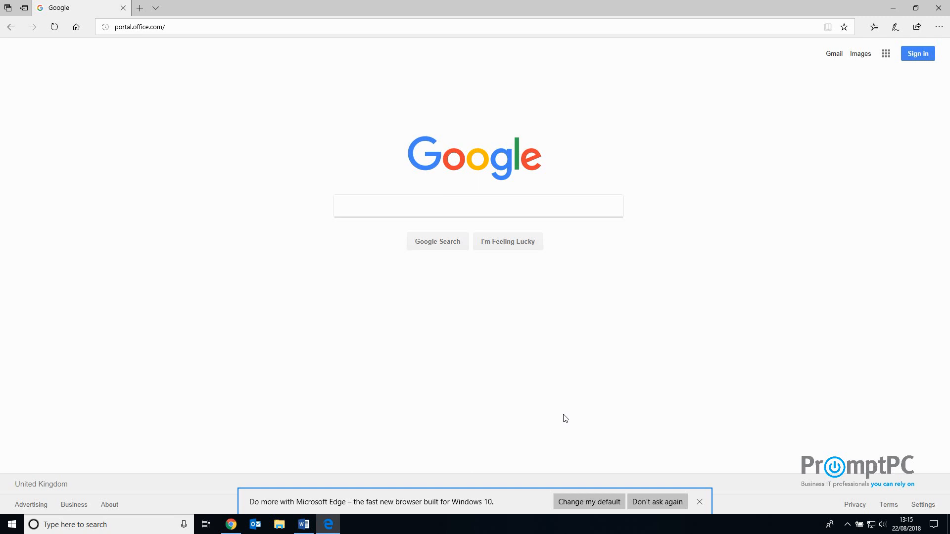
Step: Go to portal.office.com, choose the second listed work account, and sign in with the account password
{"action": "left_click", "coordinate": [180, 28]}
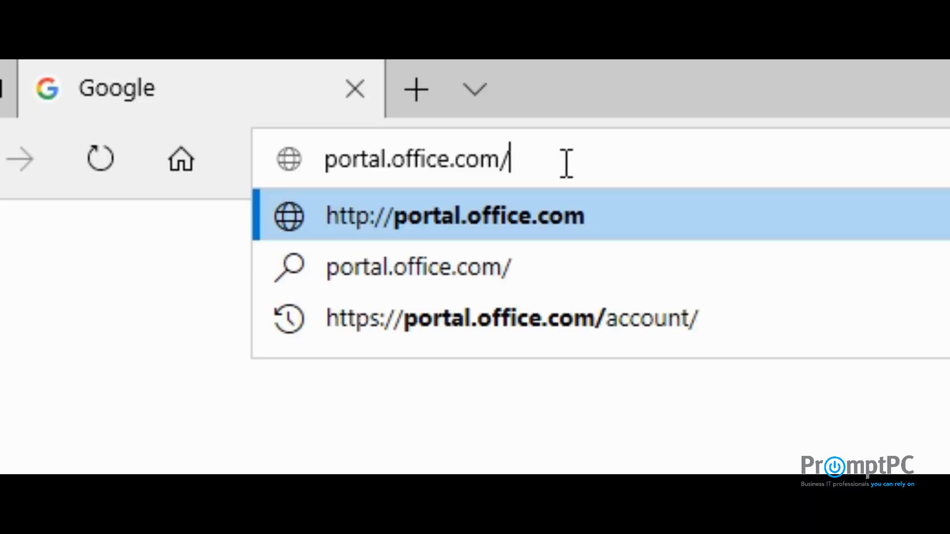
{"action": "key", "text": "Return"}
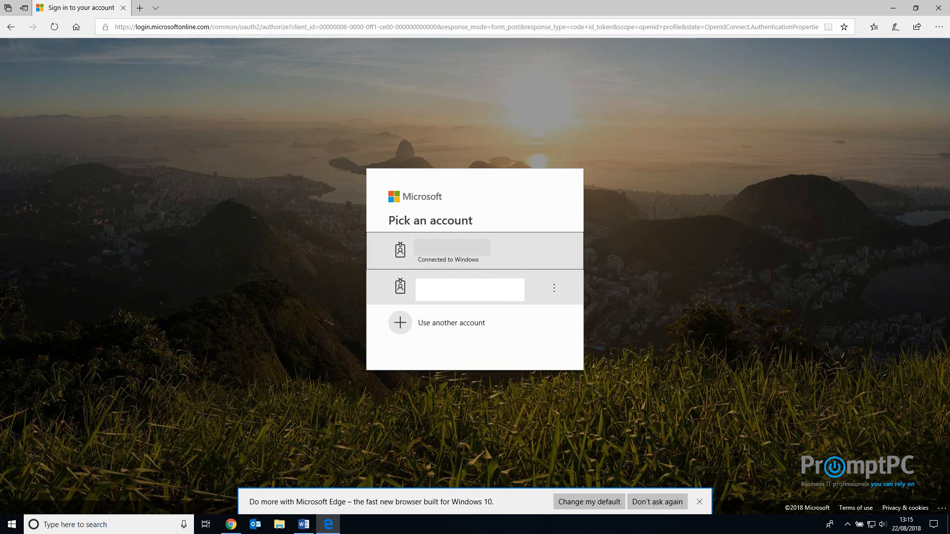
{"action": "left_click", "coordinate": [509, 294]}
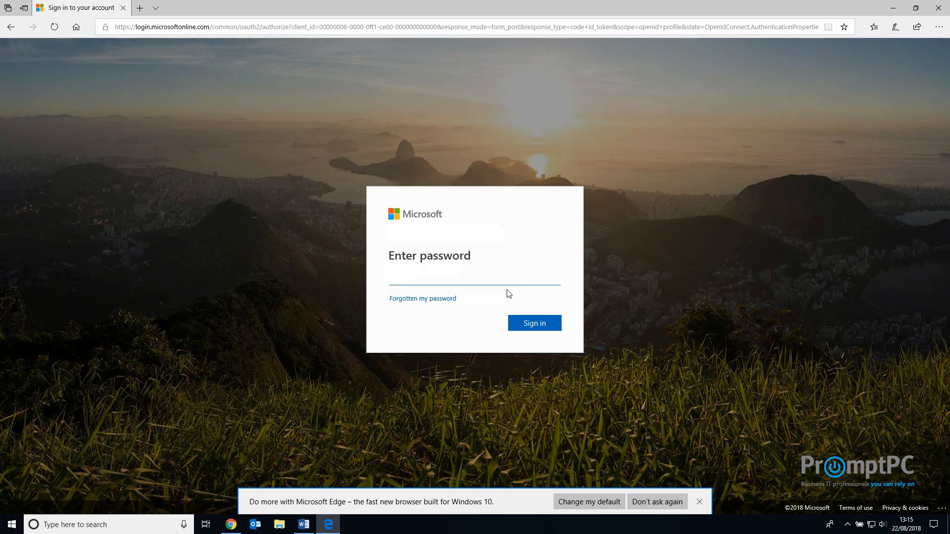
{"action": "left_click", "coordinate": [538, 327]}
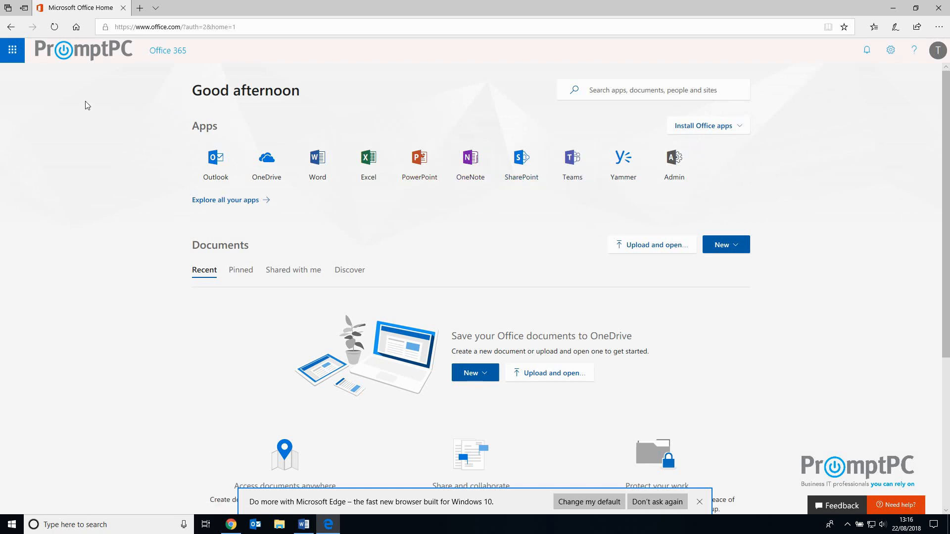
Step: Open the Microsoft 365 admin center and list the active users
{"action": "left_click", "coordinate": [13, 55]}
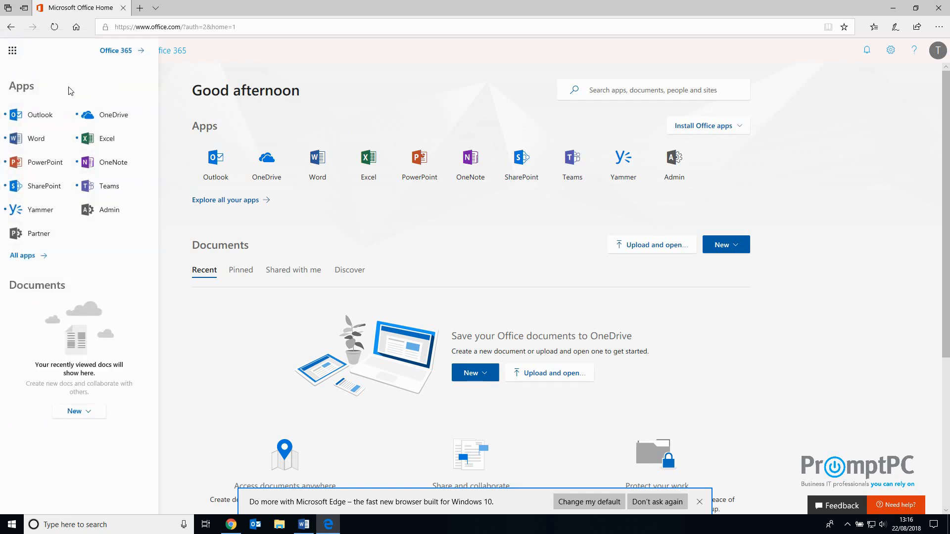
{"action": "left_click", "coordinate": [109, 210]}
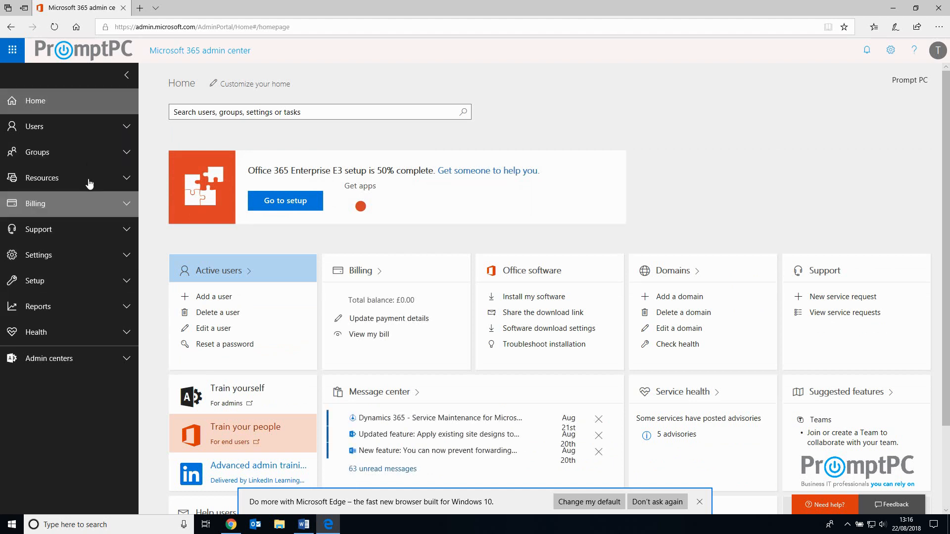
{"action": "left_click", "coordinate": [101, 130]}
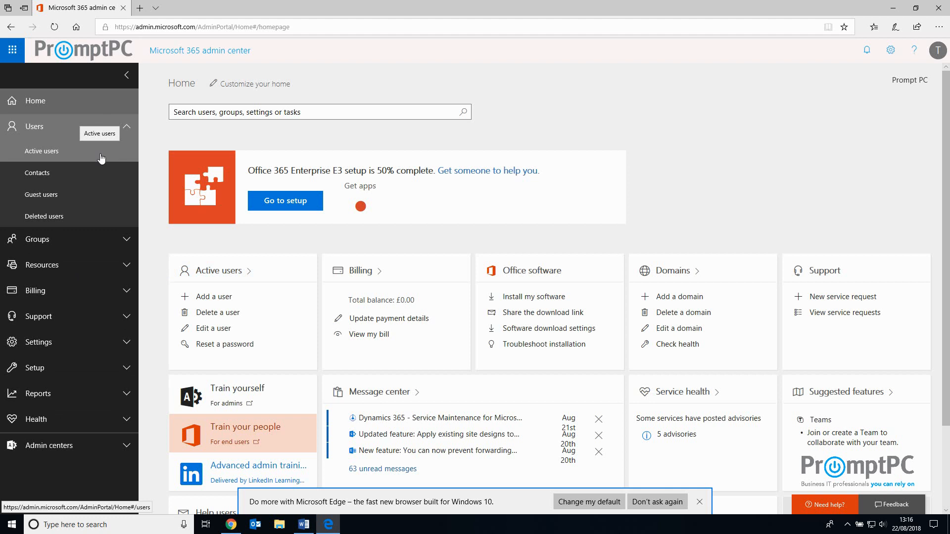
{"action": "left_click", "coordinate": [102, 158]}
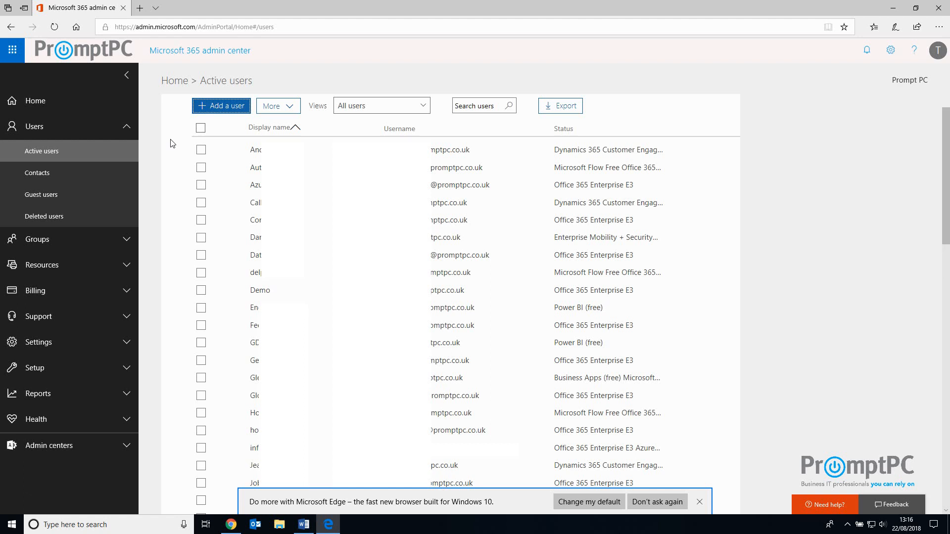
Step: Check the email forwarding entry in the Demo user's mail settings and close the user's details
{"action": "left_click", "coordinate": [292, 294]}
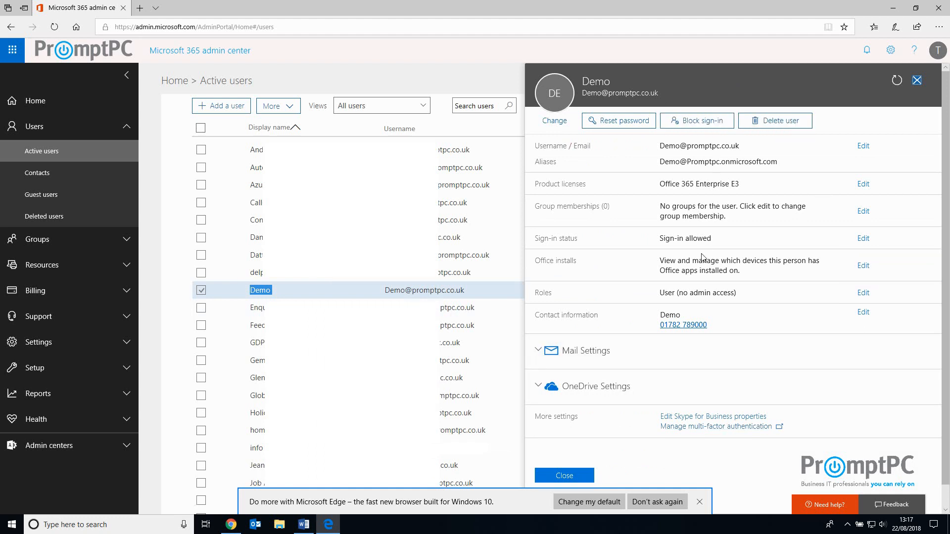
{"action": "left_click", "coordinate": [588, 354]}
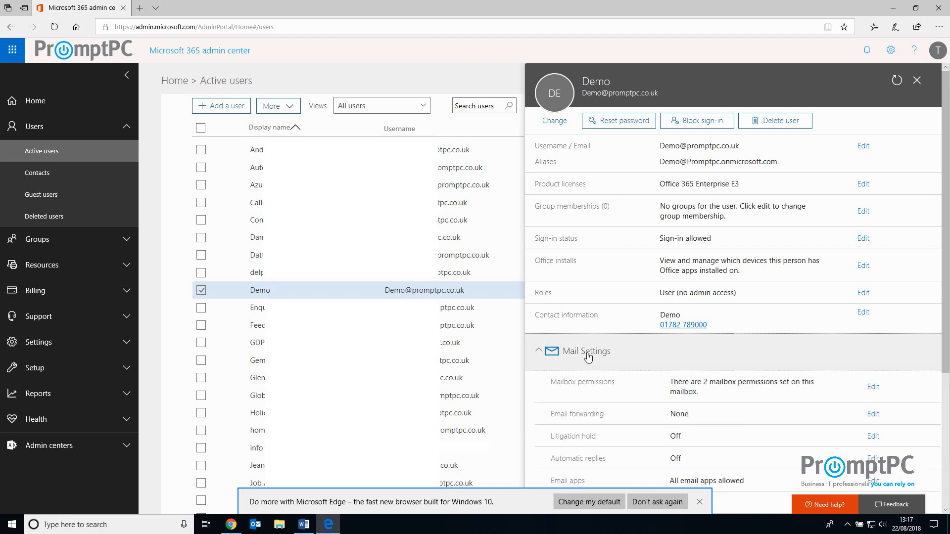
{"action": "scroll", "coordinate": [588, 353], "scroll_direction": "down", "scroll_amount": 1}
{"action": "scroll", "coordinate": [588, 353], "scroll_direction": "down", "scroll_amount": 1}
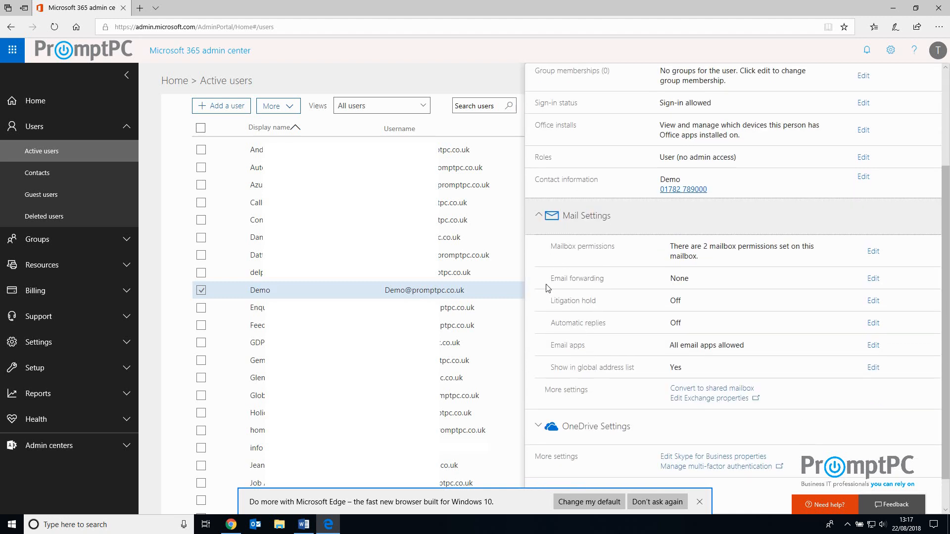
{"action": "left_click_drag", "start_coordinate": [550, 280], "coordinate": [896, 283]}
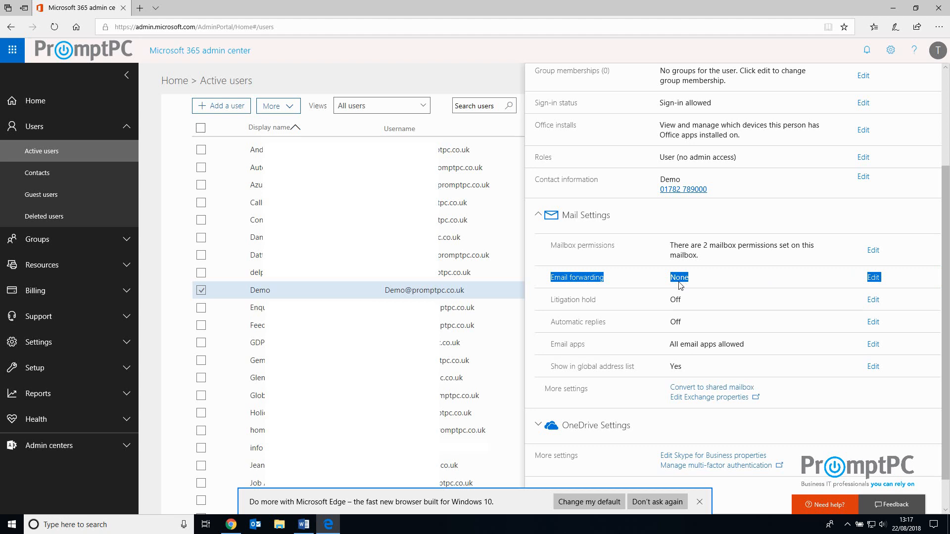
{"action": "left_click", "coordinate": [697, 281]}
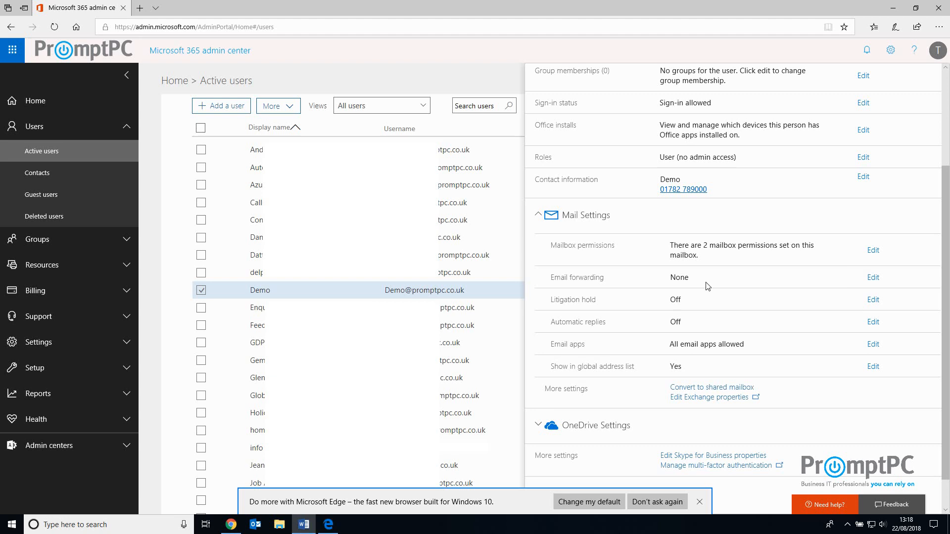
{"action": "scroll", "coordinate": [707, 286], "scroll_direction": "up", "scroll_amount": 3}
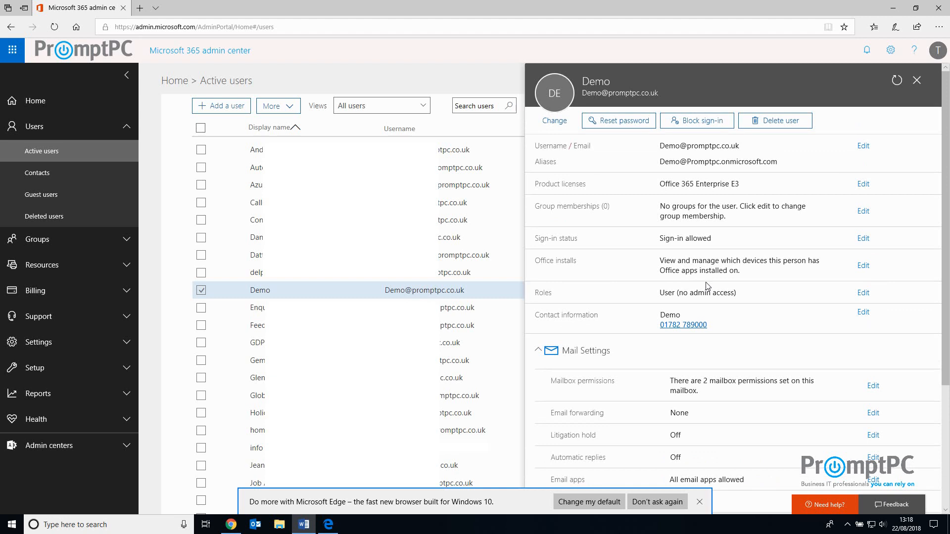
{"action": "left_click", "coordinate": [917, 80]}
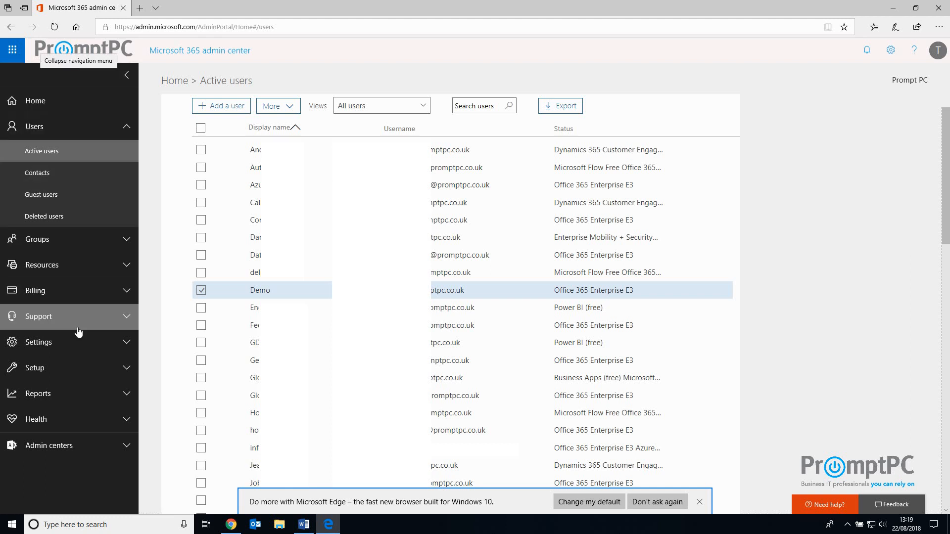
Step: Open the Exchange admin center and show the mailboxes under recipients
{"action": "left_click", "coordinate": [92, 454]}
{"action": "scroll", "coordinate": [94, 453], "scroll_direction": "down", "scroll_amount": 4}
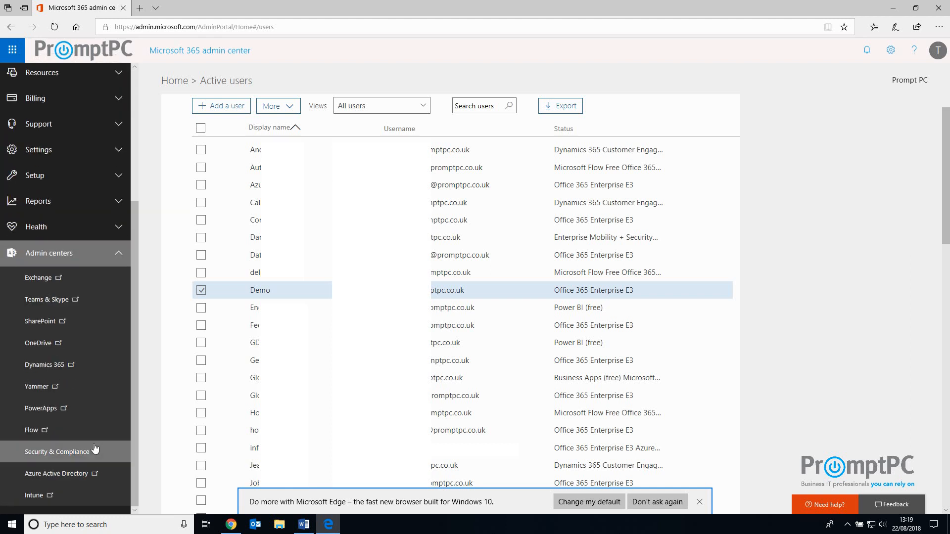
{"action": "left_click", "coordinate": [80, 279]}
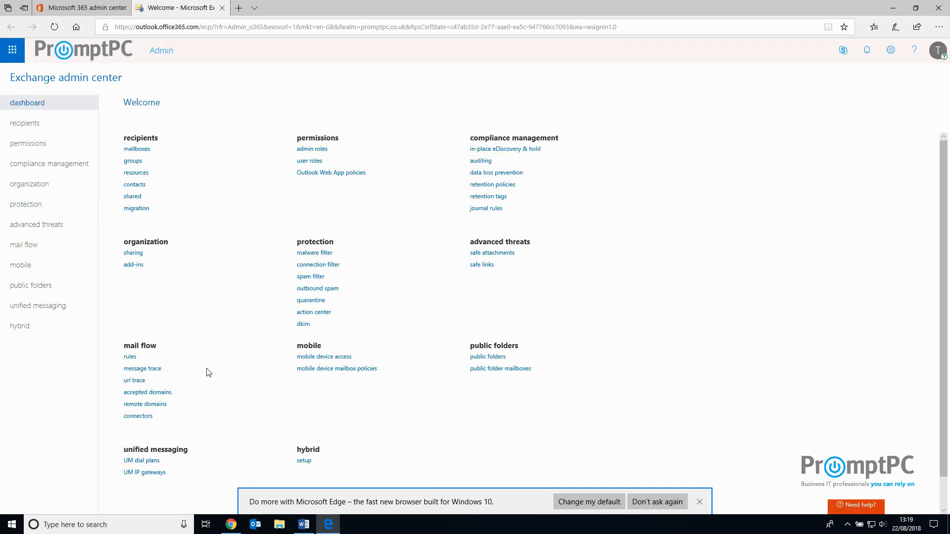
{"action": "left_click", "coordinate": [61, 128]}
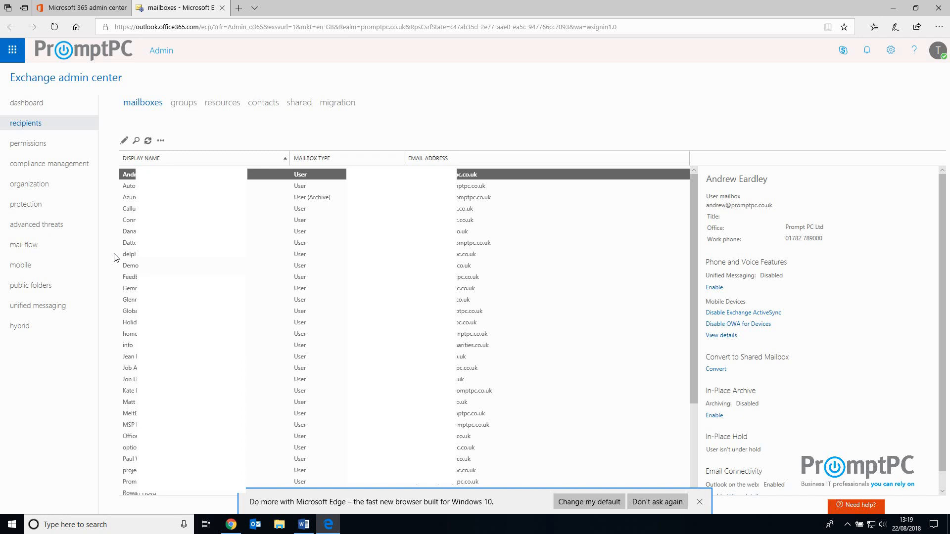
Step: Examine the forwarding options in the Demo mailbox's mail flow delivery options, accept them, and save the mailbox
{"action": "left_click", "coordinate": [160, 267]}
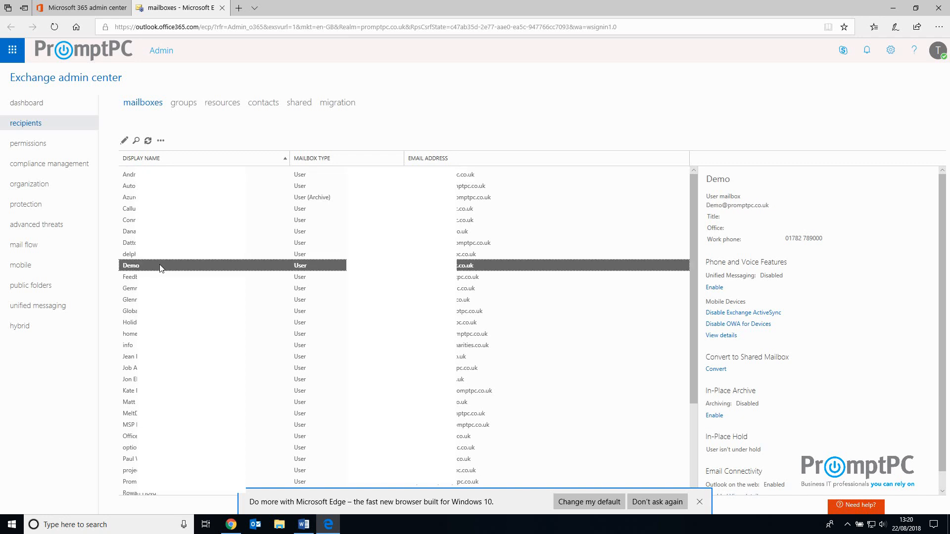
{"action": "double_click", "coordinate": [160, 267]}
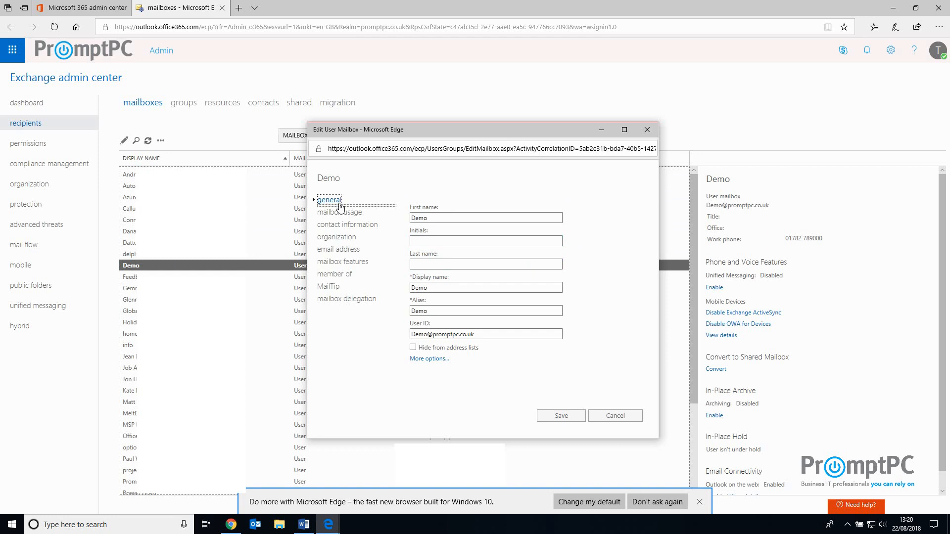
{"action": "left_click", "coordinate": [349, 267]}
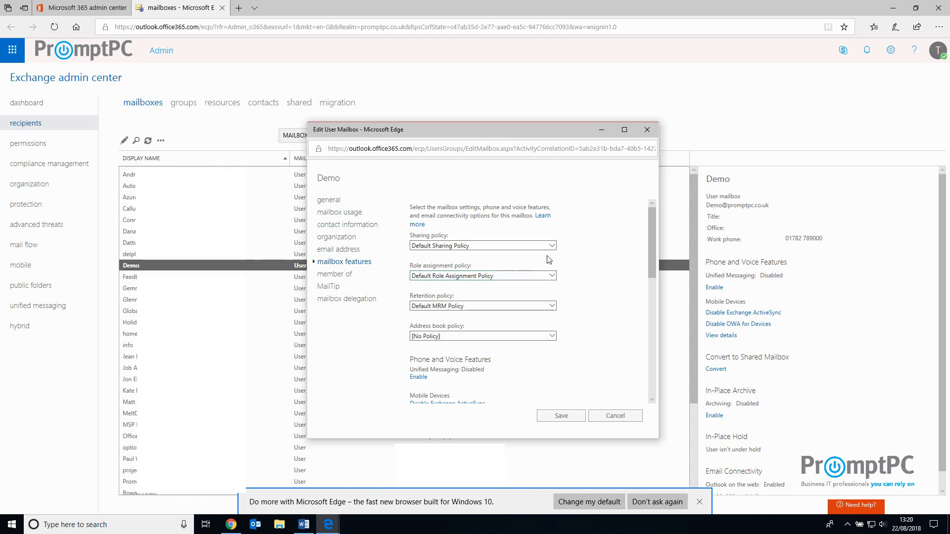
{"action": "scroll", "coordinate": [587, 247], "scroll_direction": "down", "scroll_amount": 7}
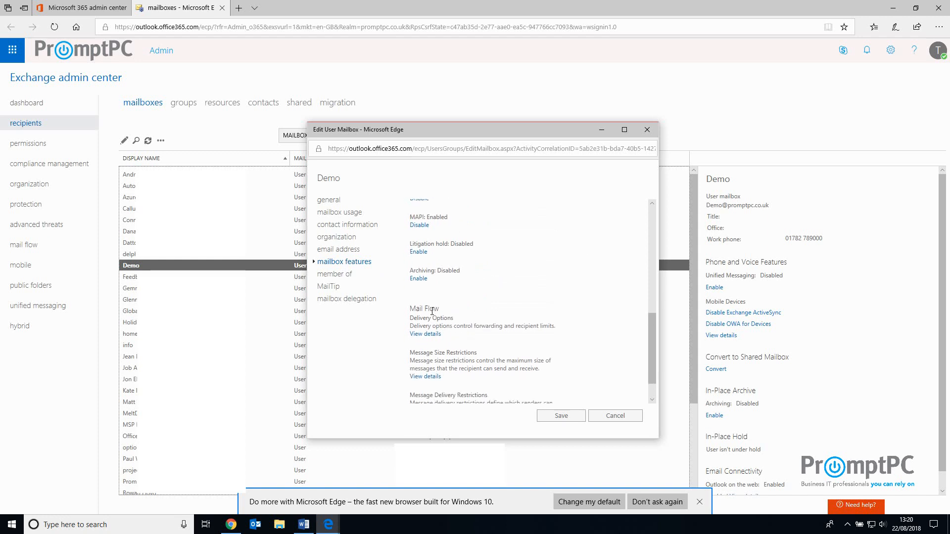
{"action": "left_click", "coordinate": [433, 337]}
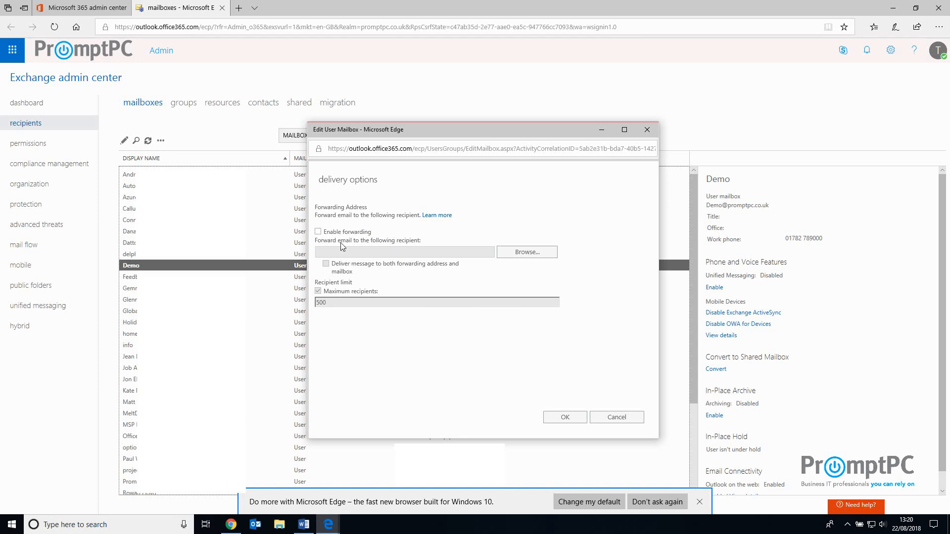
{"action": "mouse_move", "coordinate": [359, 233]}
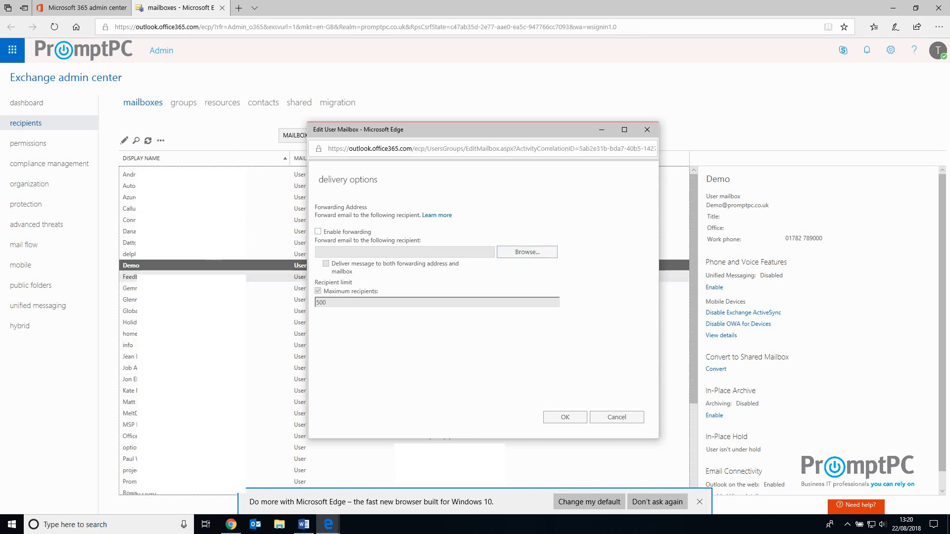
{"action": "left_click", "coordinate": [555, 420]}
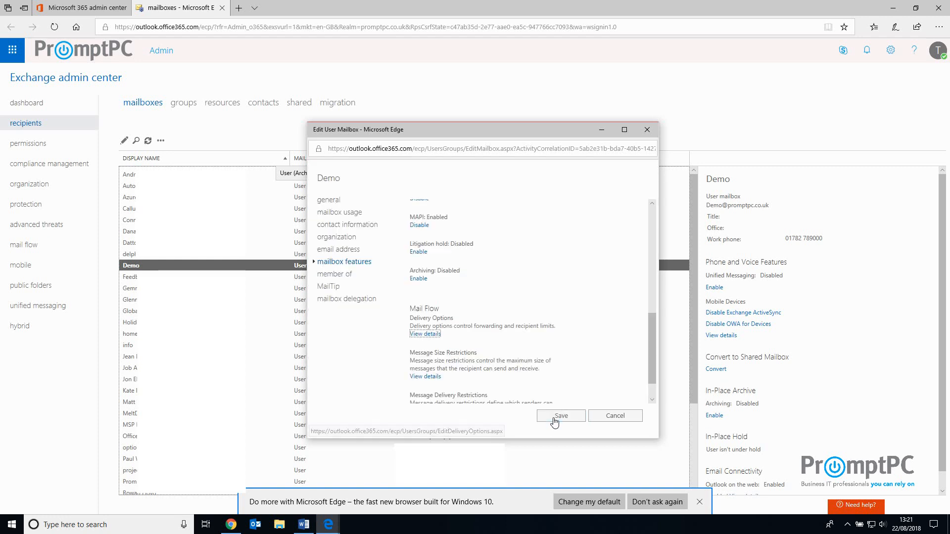
{"action": "left_click", "coordinate": [559, 420]}
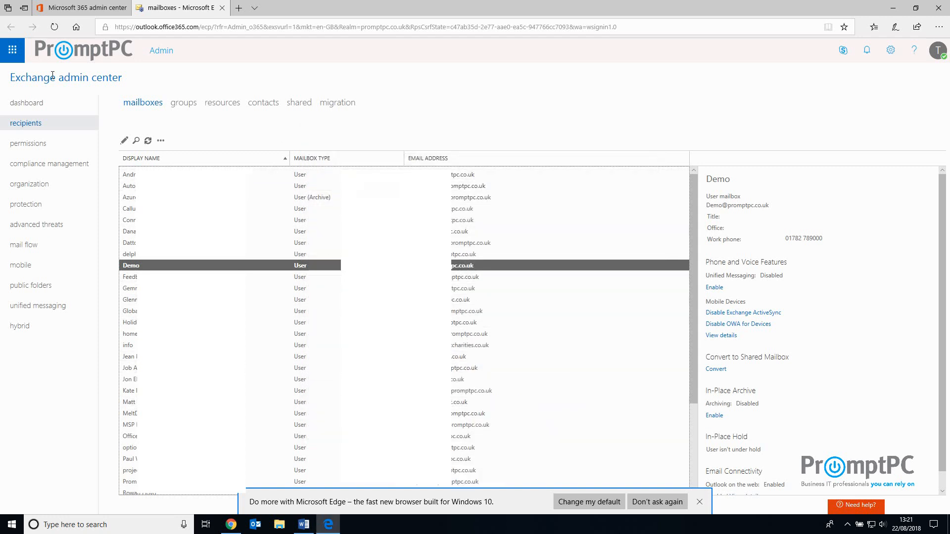
Step: Return to the Microsoft 365 admin center and display the list of active users
{"action": "left_click", "coordinate": [14, 58]}
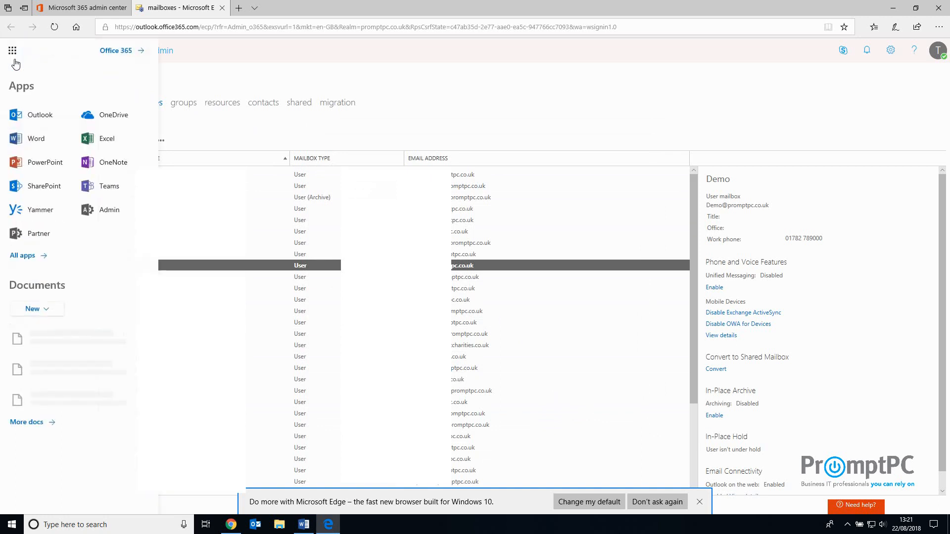
{"action": "left_click", "coordinate": [105, 217]}
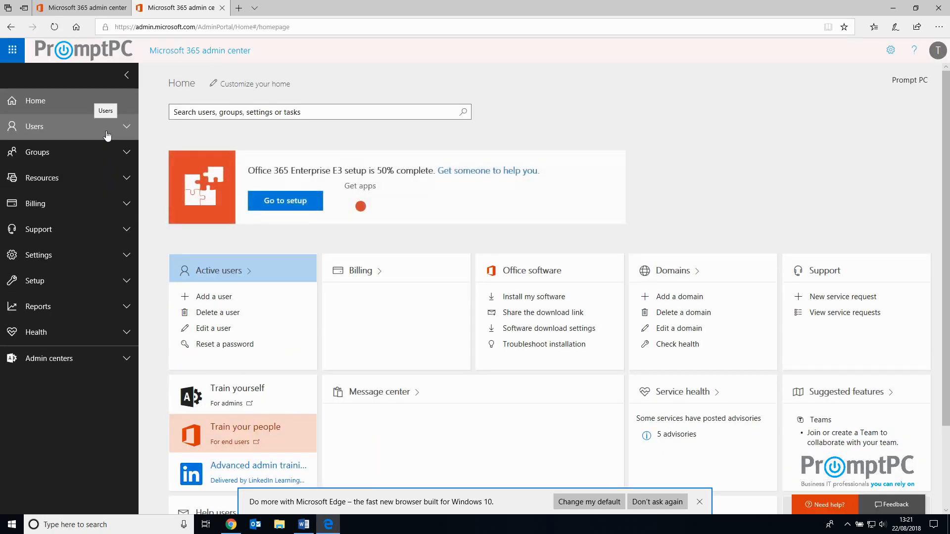
{"action": "left_click", "coordinate": [107, 135]}
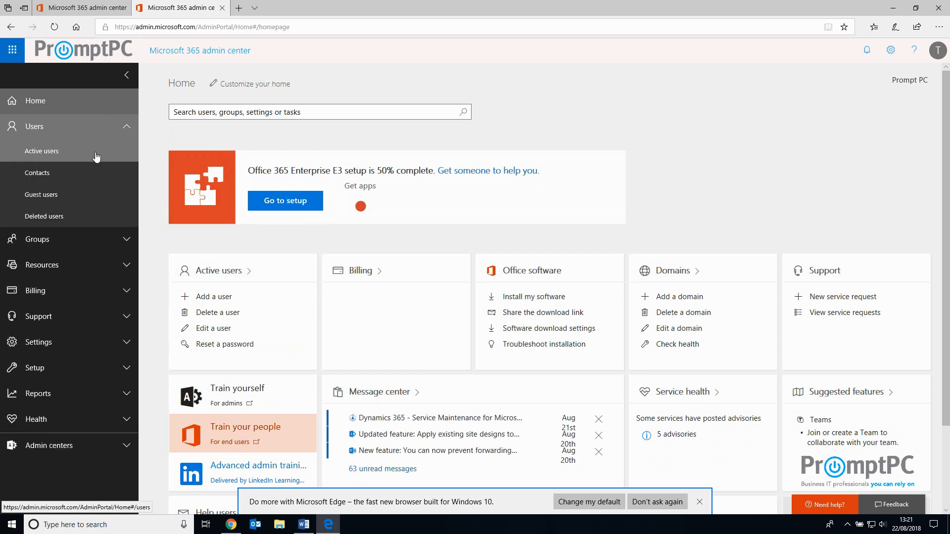
{"action": "left_click", "coordinate": [97, 156]}
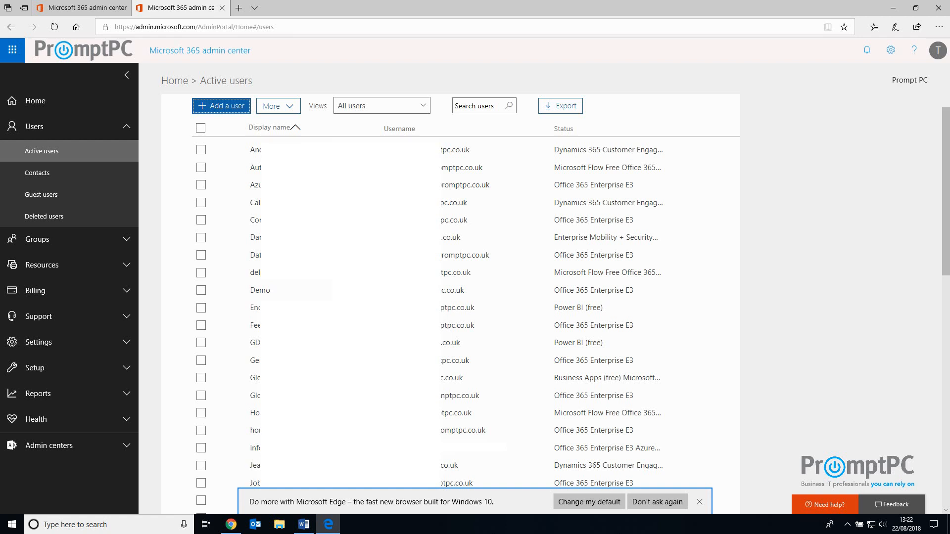
Step: Open the read and manage mailbox permission in the Demo user's mail settings
{"action": "left_click", "coordinate": [222, 295]}
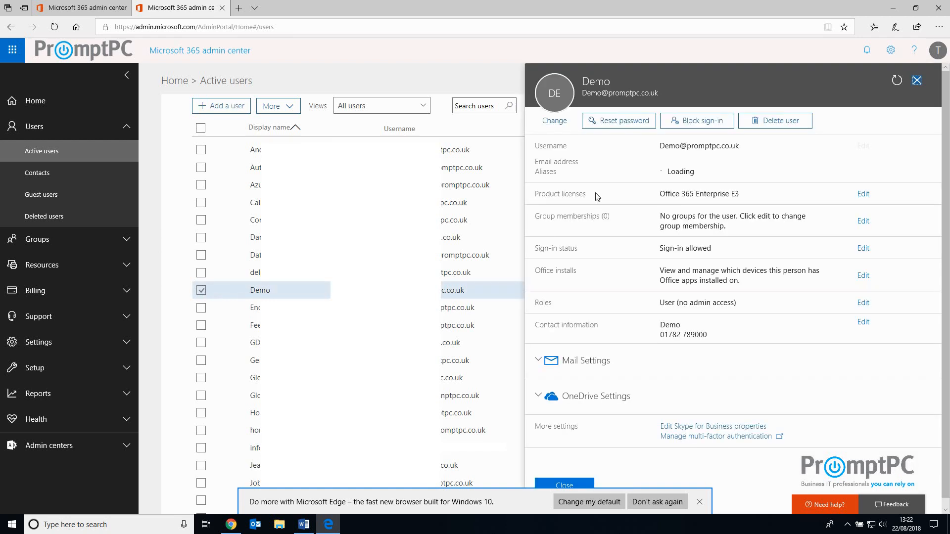
{"action": "left_click", "coordinate": [586, 357]}
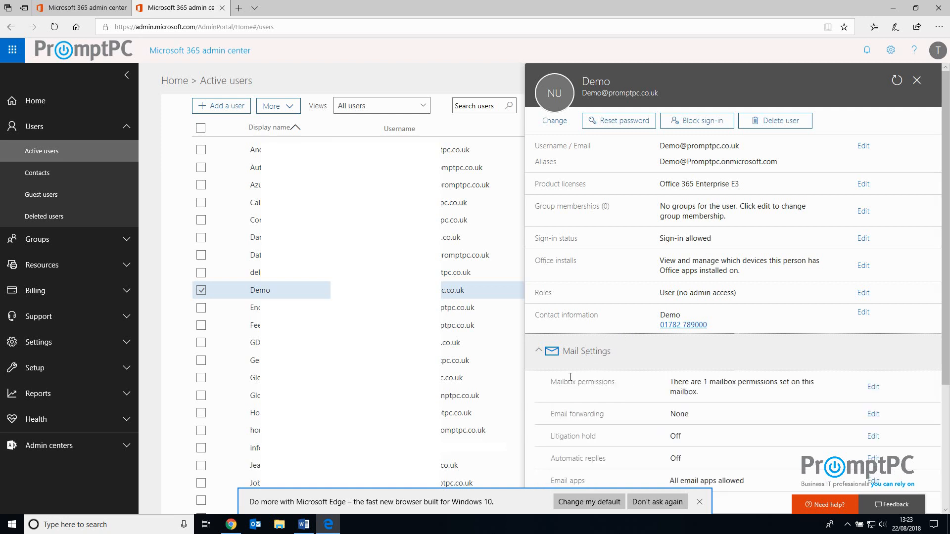
{"action": "left_click_drag", "start_coordinate": [608, 384], "coordinate": [876, 395]}
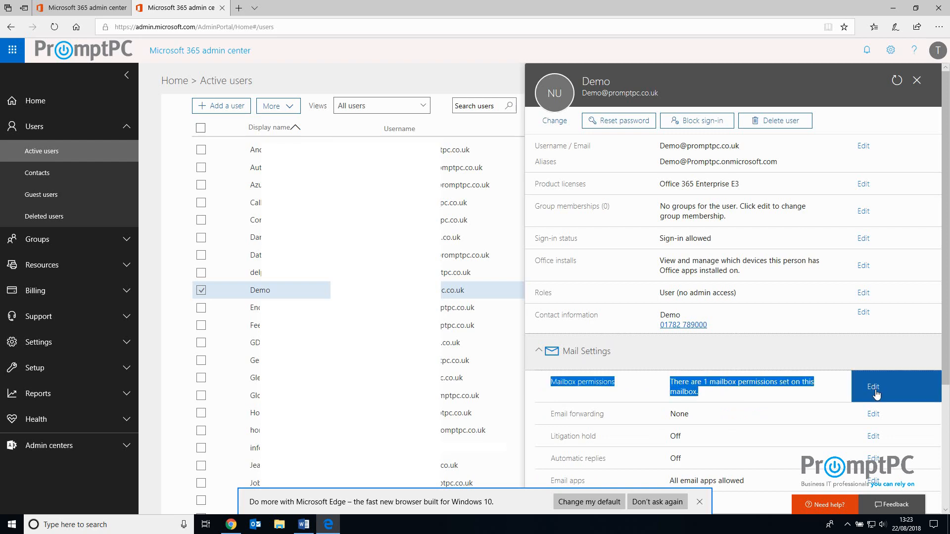
{"action": "left_click", "coordinate": [874, 391]}
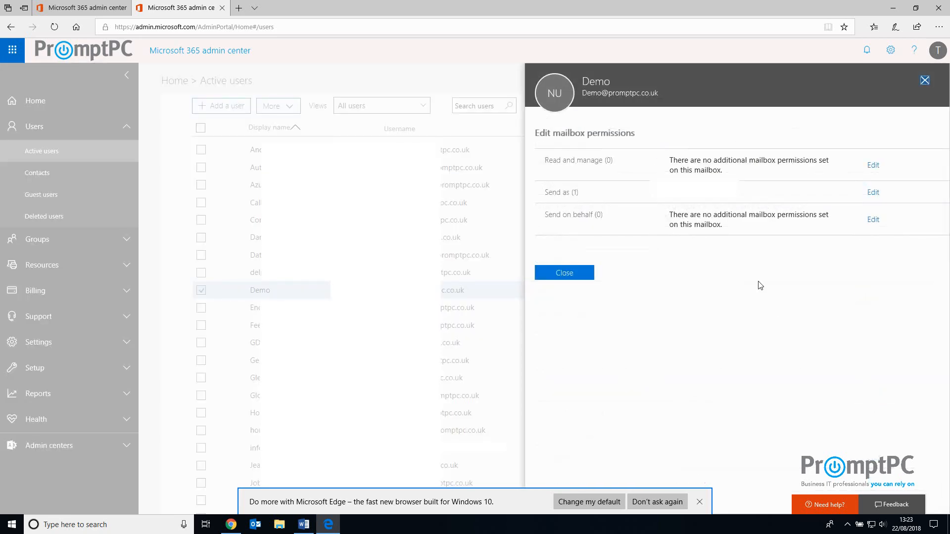
{"action": "left_click", "coordinate": [860, 169]}
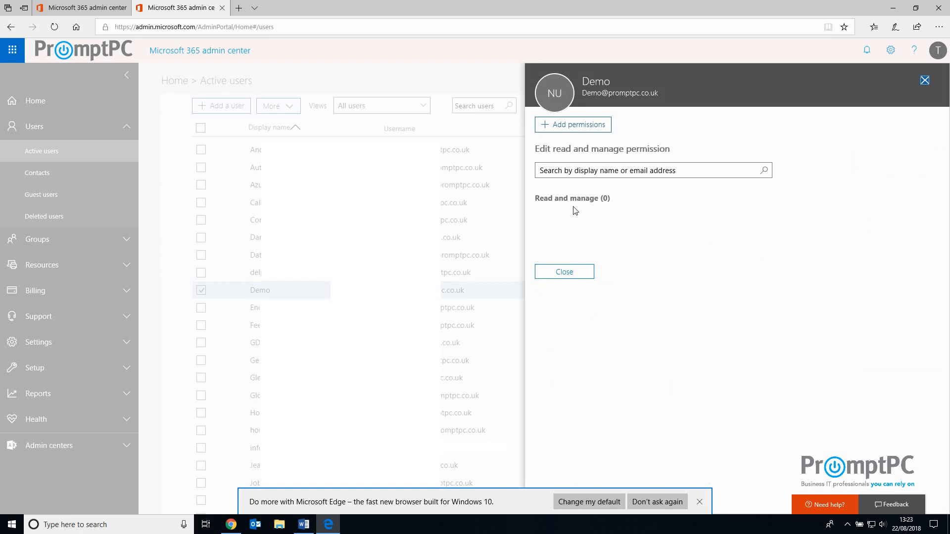
Step: Grant the administrator's own account read and manage permission on the Demo mailbox, save it, and close the user's details
{"action": "left_click", "coordinate": [582, 128]}
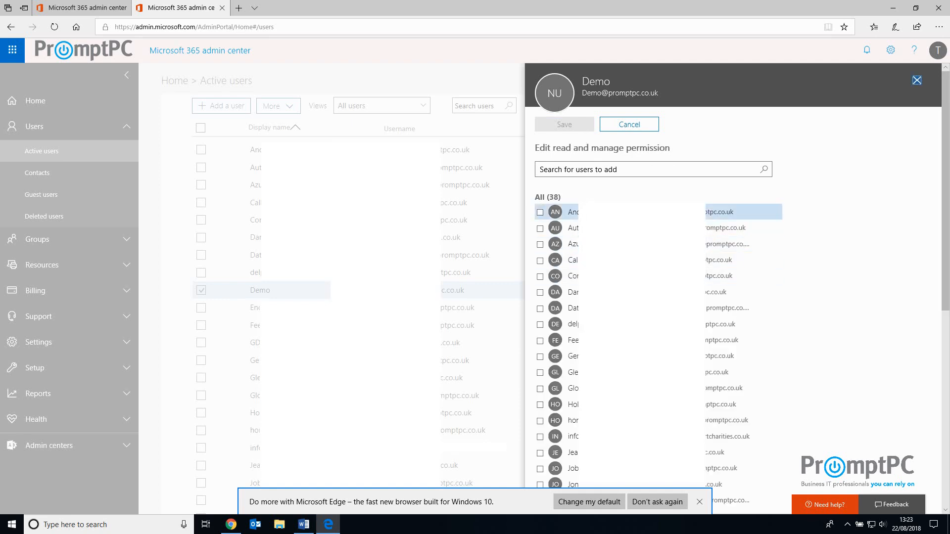
{"action": "scroll", "coordinate": [658, 297], "scroll_direction": "down", "scroll_amount": 7}
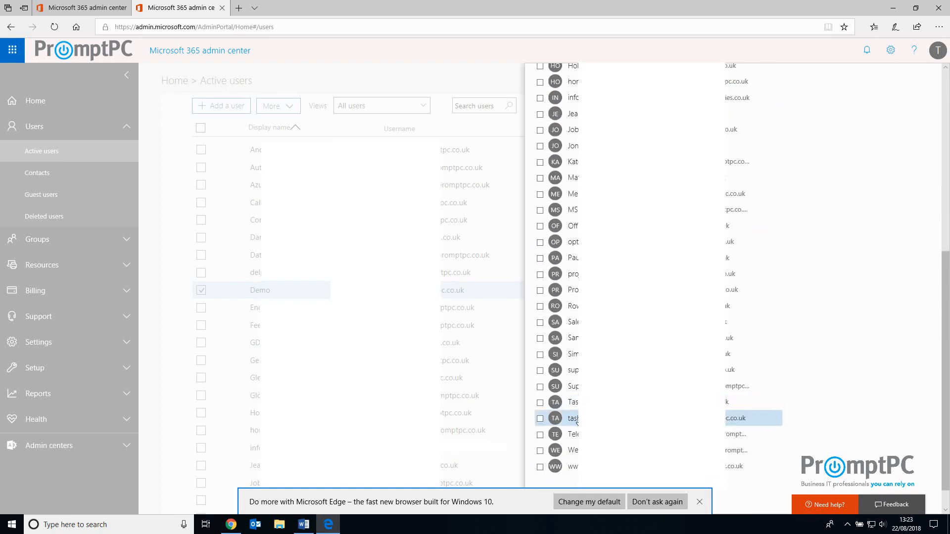
{"action": "scroll", "coordinate": [577, 423], "scroll_direction": "down", "scroll_amount": 1}
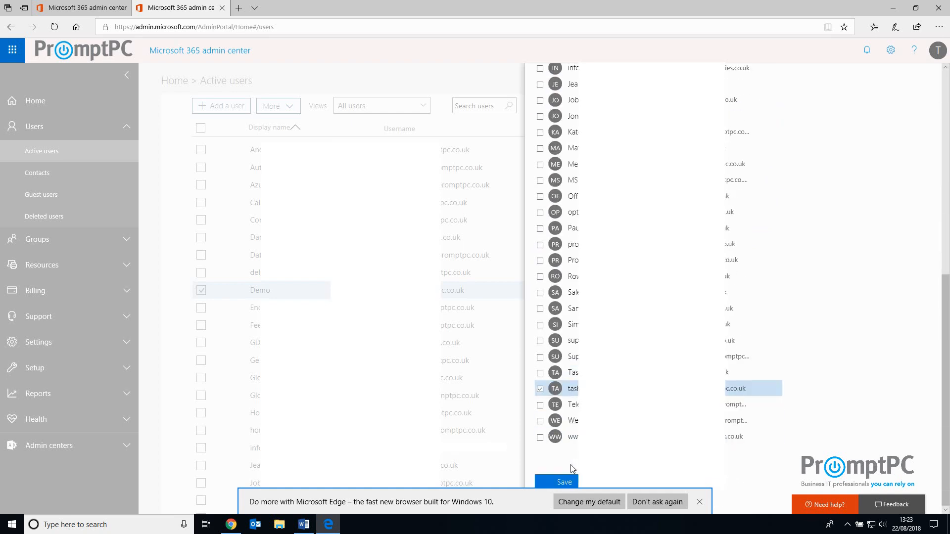
{"action": "left_click", "coordinate": [567, 484]}
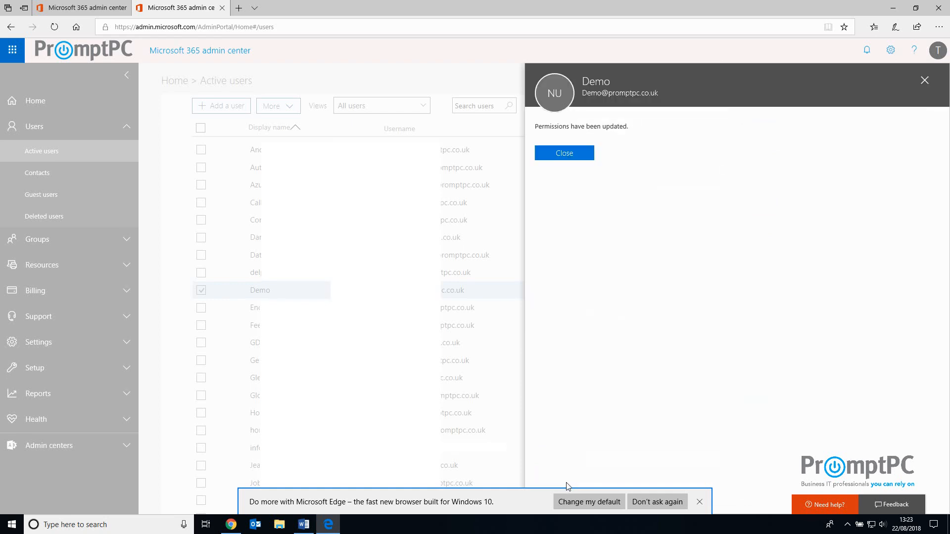
{"action": "left_click", "coordinate": [564, 153]}
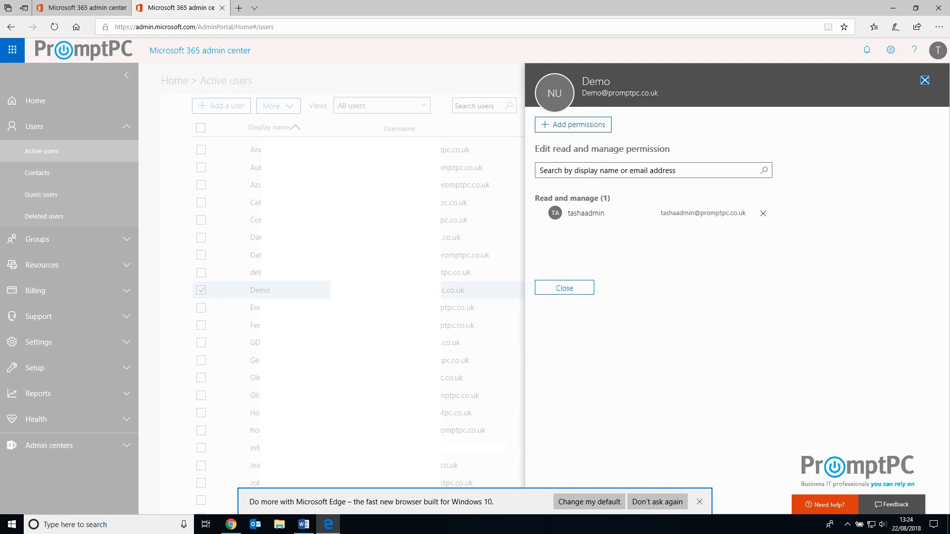
{"action": "left_click", "coordinate": [925, 81]}
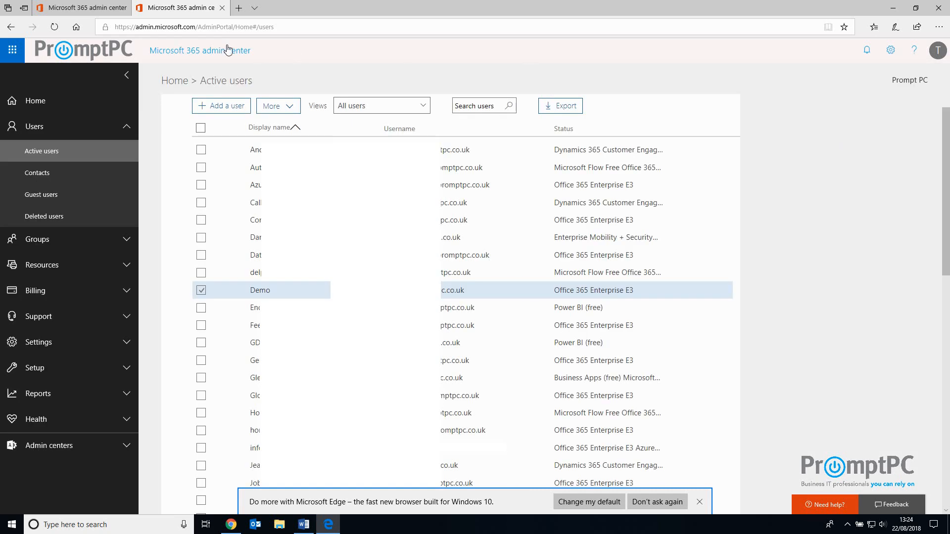
Step: Switch to Outlook on the web and open the Demo user's mailbox as another mailbox, finding it by searching for "demo"
{"action": "left_click", "coordinate": [13, 50]}
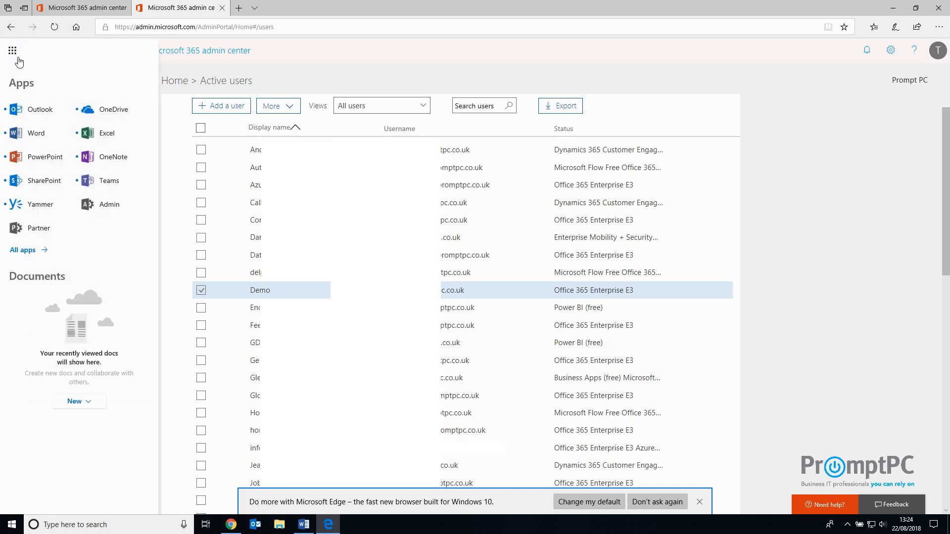
{"action": "left_click", "coordinate": [43, 113]}
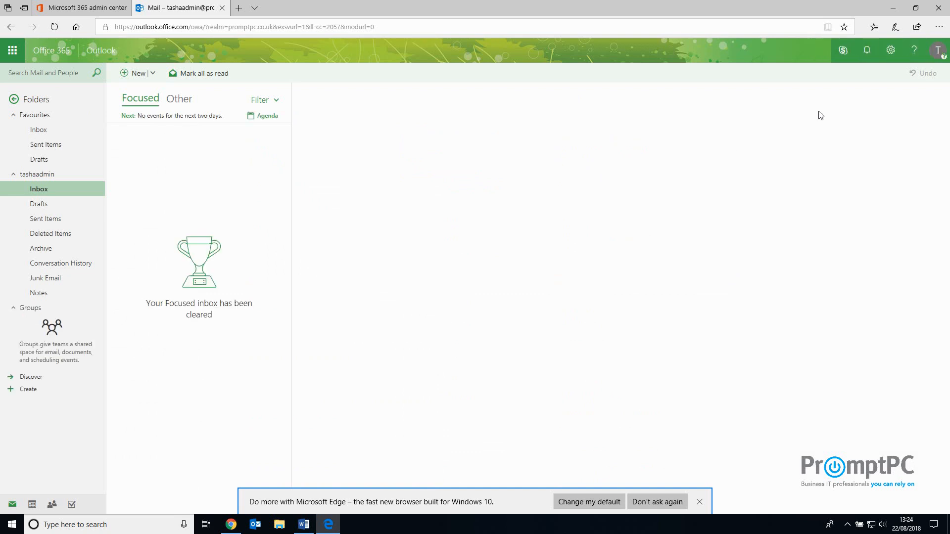
{"action": "left_click", "coordinate": [939, 52]}
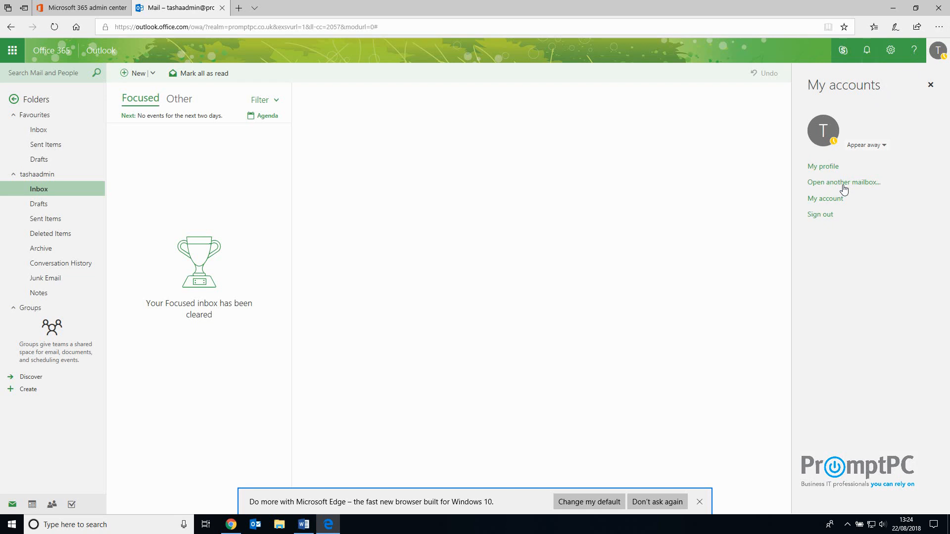
{"action": "left_click", "coordinate": [843, 186]}
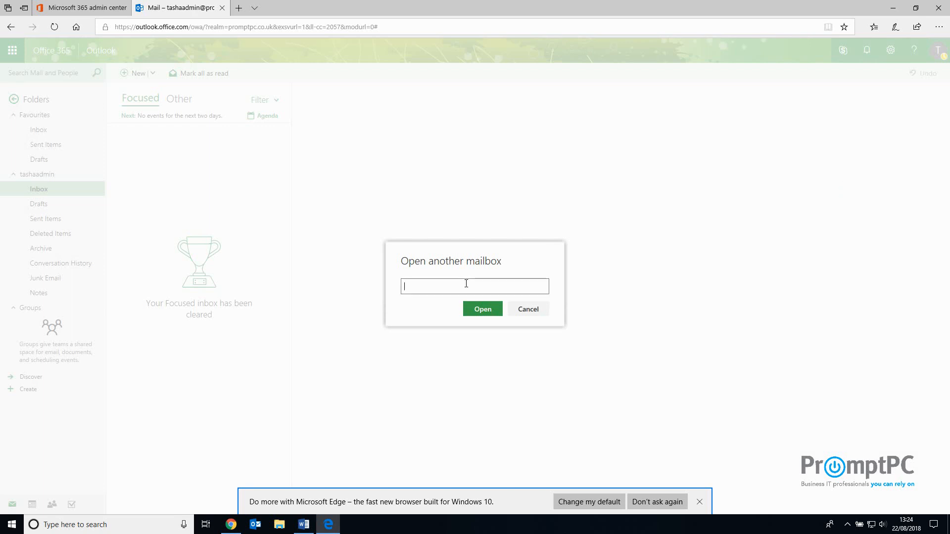
{"action": "type", "text": "demo"}
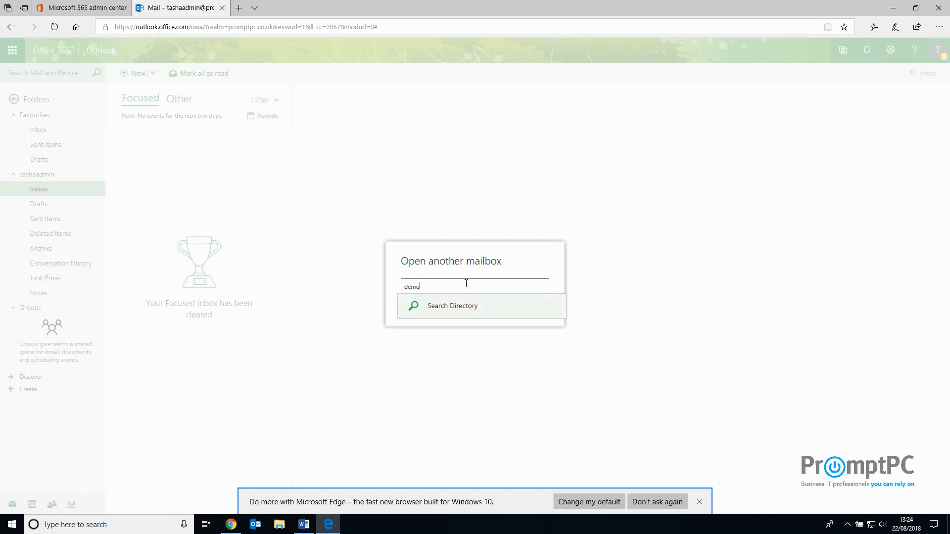
{"action": "key", "text": "Return"}
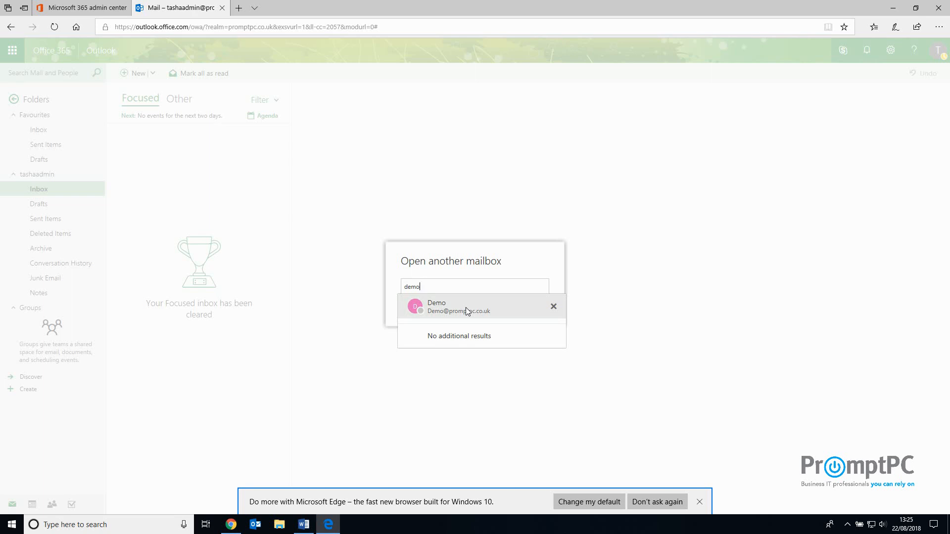
{"action": "left_click", "coordinate": [465, 307]}
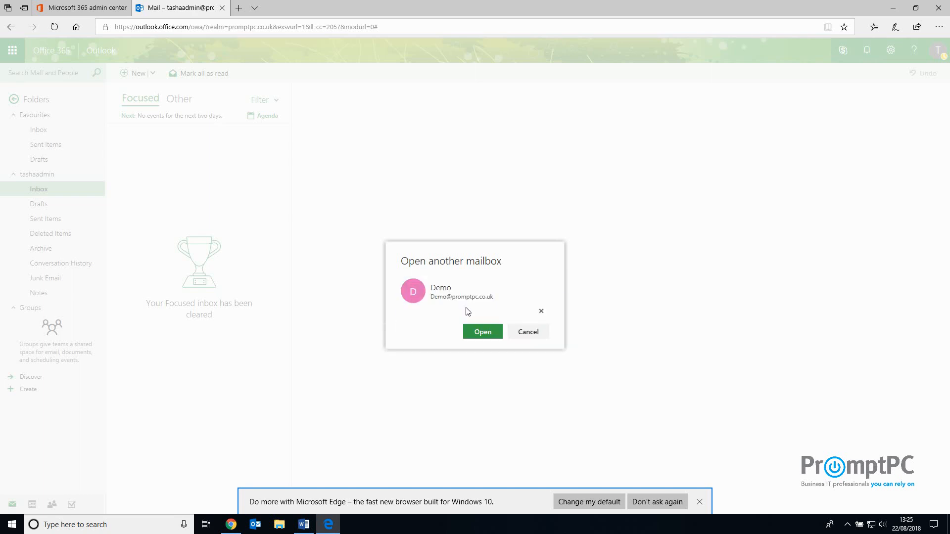
{"action": "left_click", "coordinate": [479, 337]}
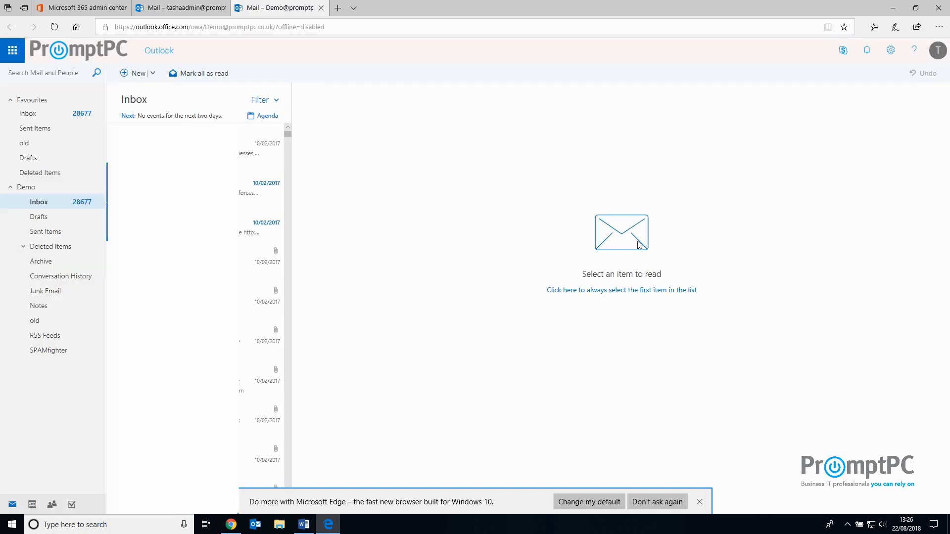
Step: Display the inbox and sweep rules in the Demo mailbox's mail options
{"action": "left_click", "coordinate": [893, 54]}
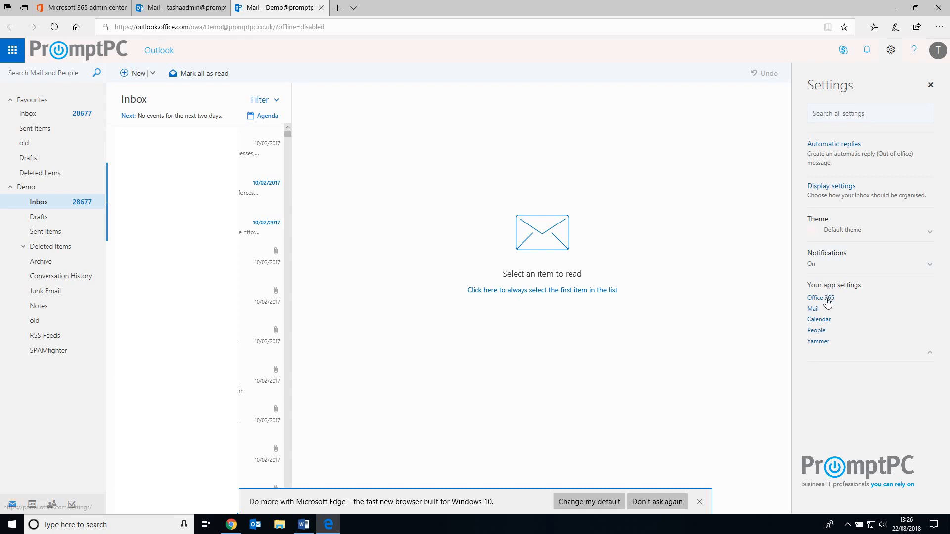
{"action": "left_click", "coordinate": [816, 310]}
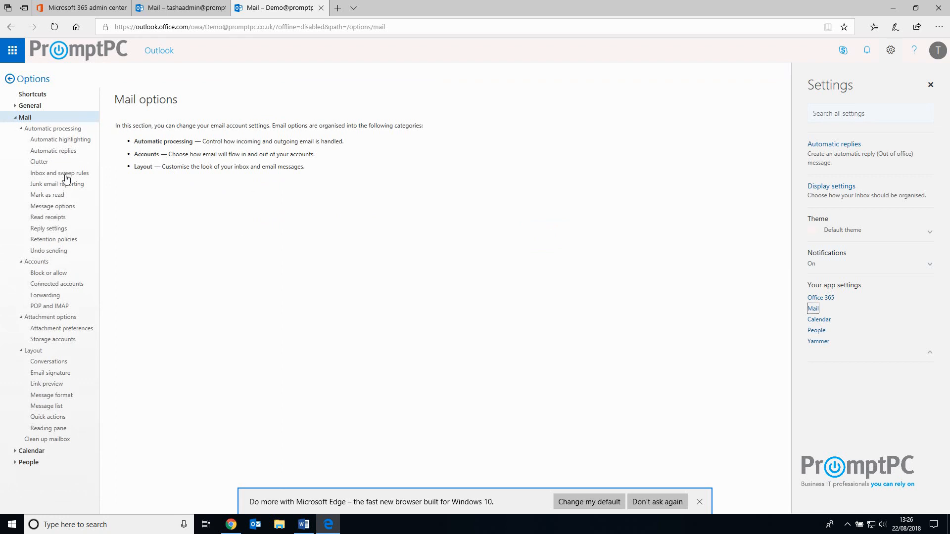
{"action": "left_click", "coordinate": [91, 177]}
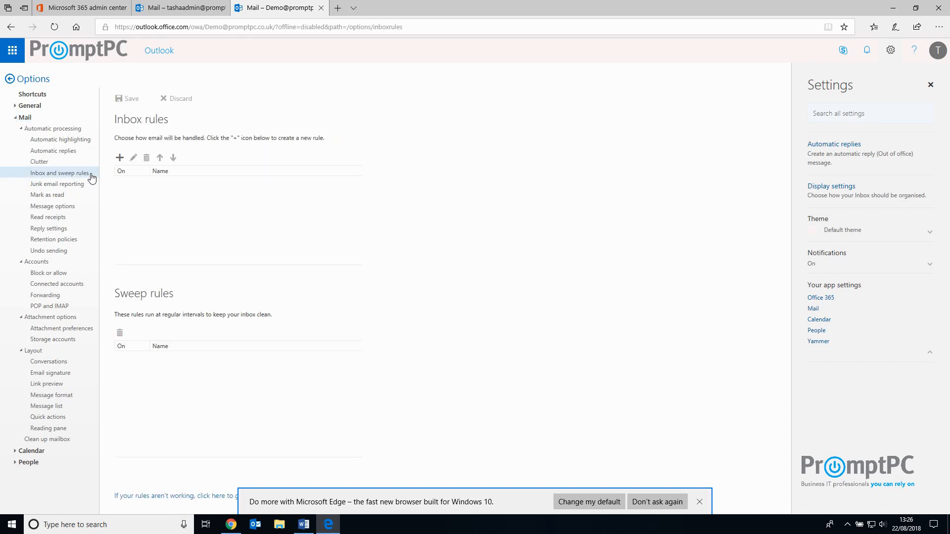